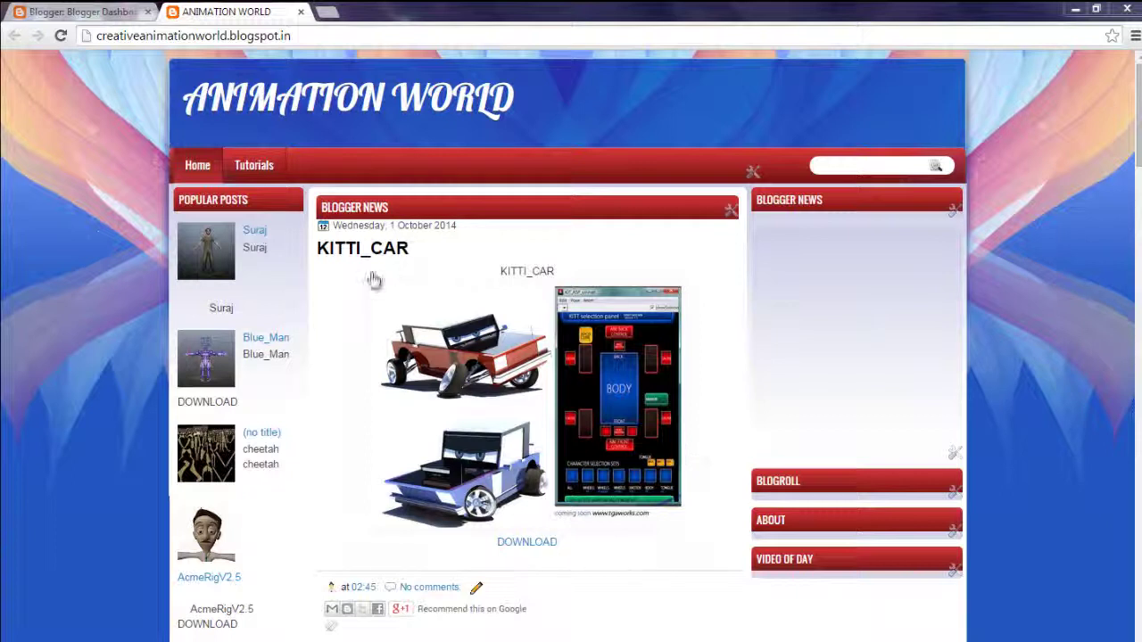
# Switch to the Blogger dashboard tab listing the ANIMATION WORLD, cgworks and other blogs
pyautogui.click(105, 15)
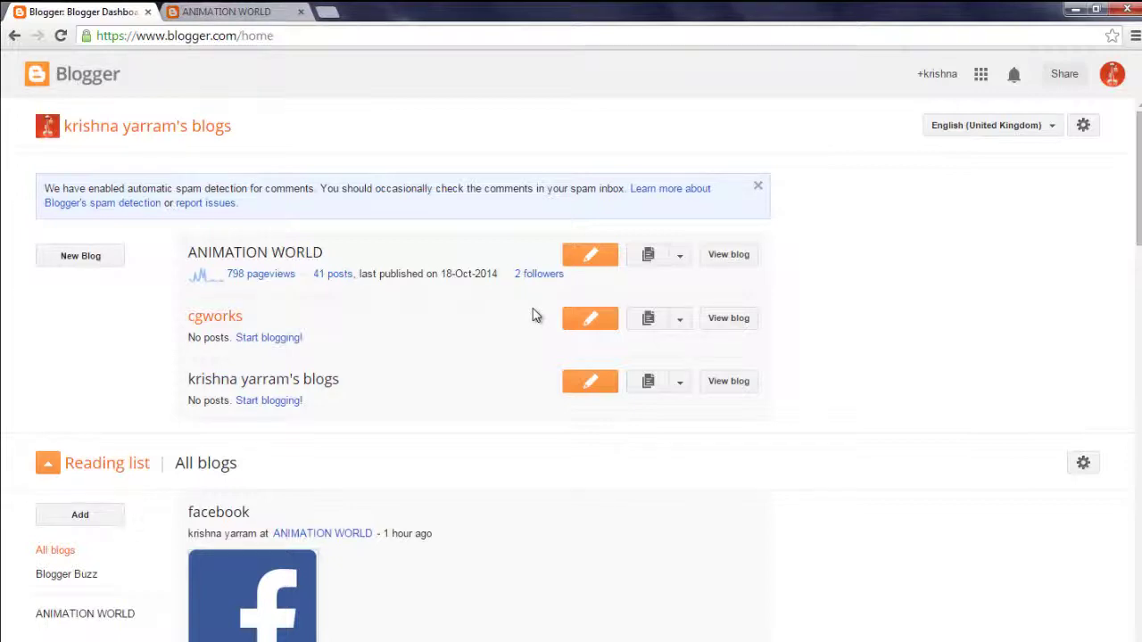
# Start a new ANIMATION WORLD post and insert fb_icon_325x325 uploaded from the Desktop
pyautogui.click(589, 260)
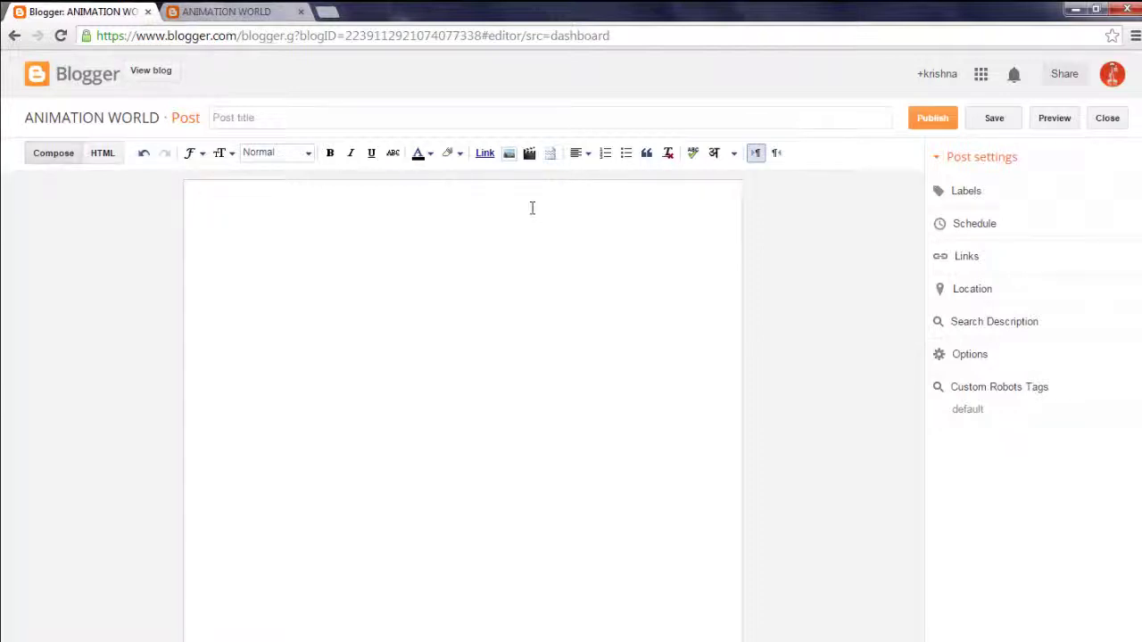
pyautogui.click(511, 155)
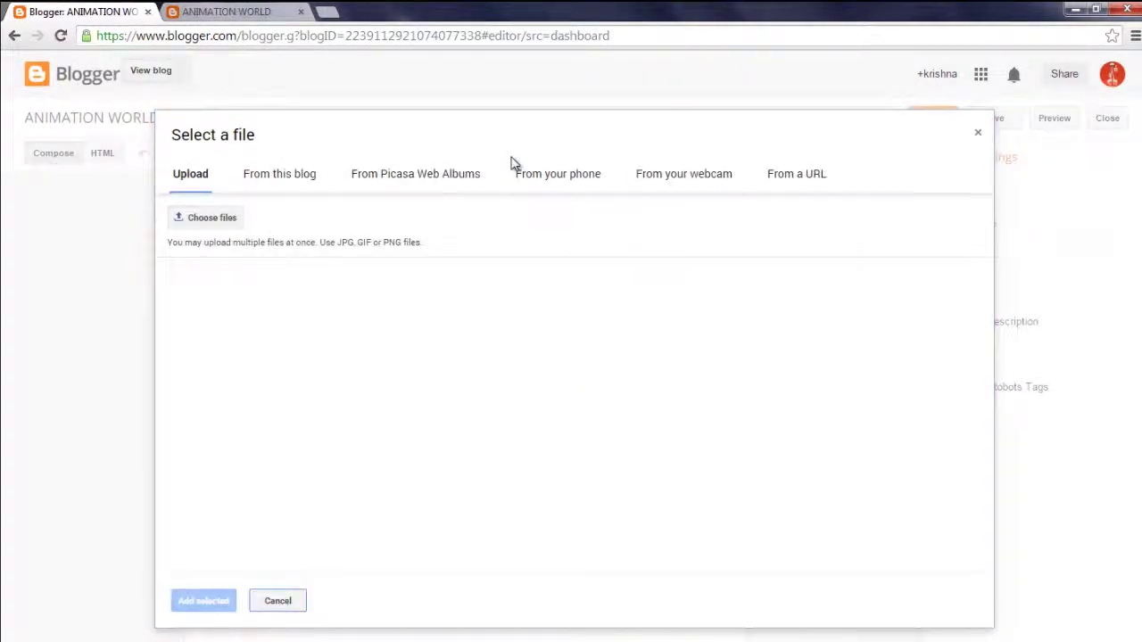
pyautogui.click(230, 225)
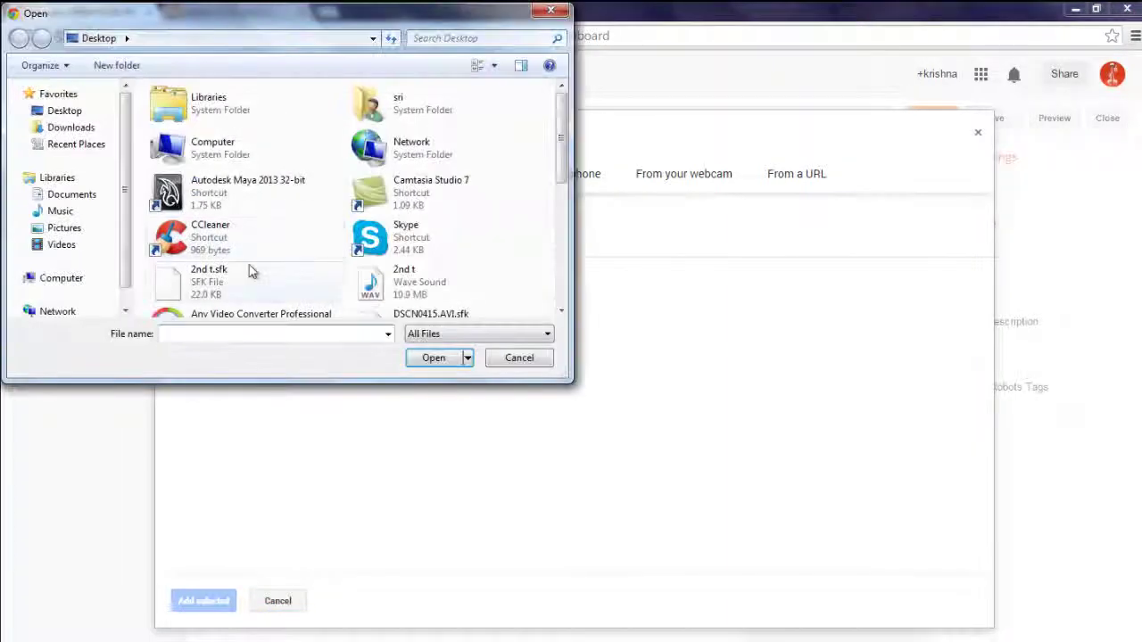
pyautogui.scroll(-5, 543, 223)
pyautogui.scroll(-2, 536, 268)
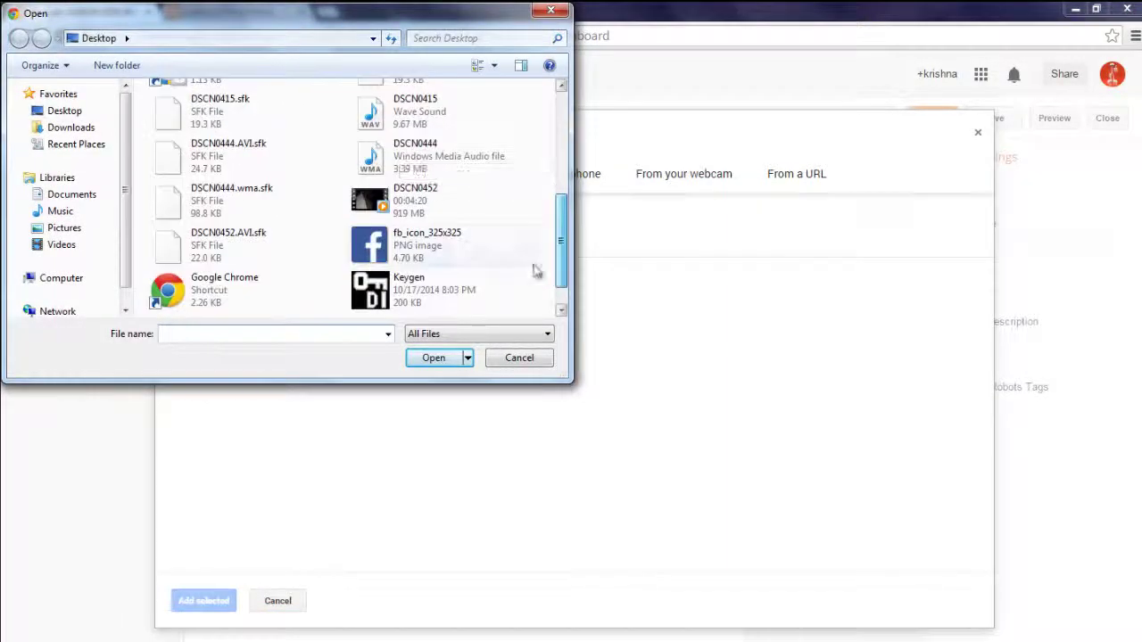
pyautogui.click(468, 249)
pyautogui.click(425, 362)
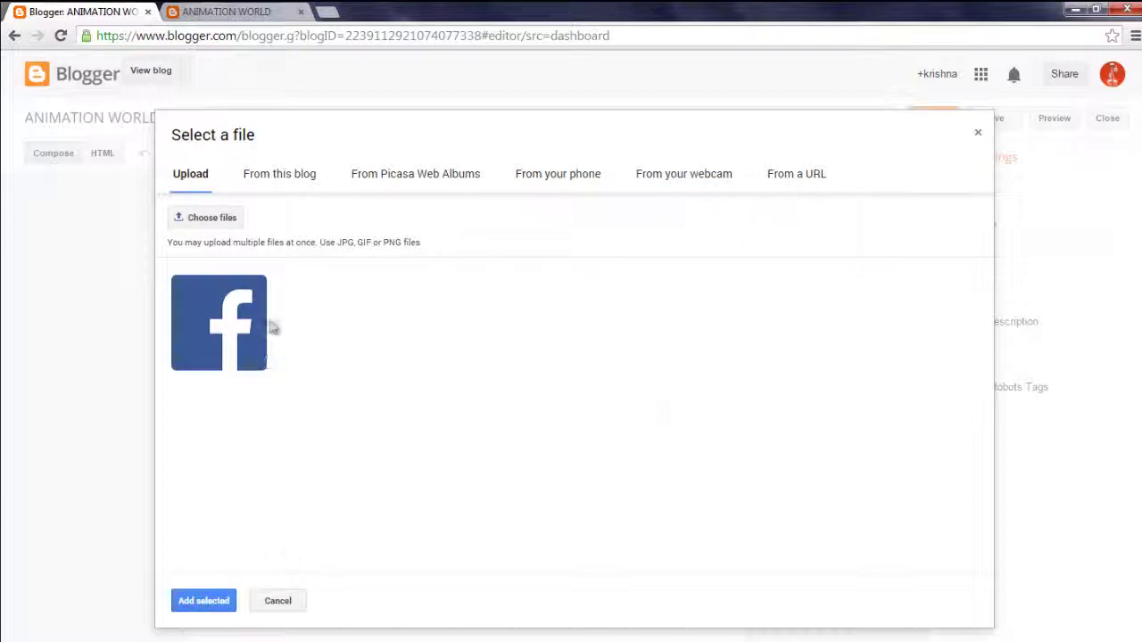
pyautogui.click(254, 357)
pyautogui.click(214, 602)
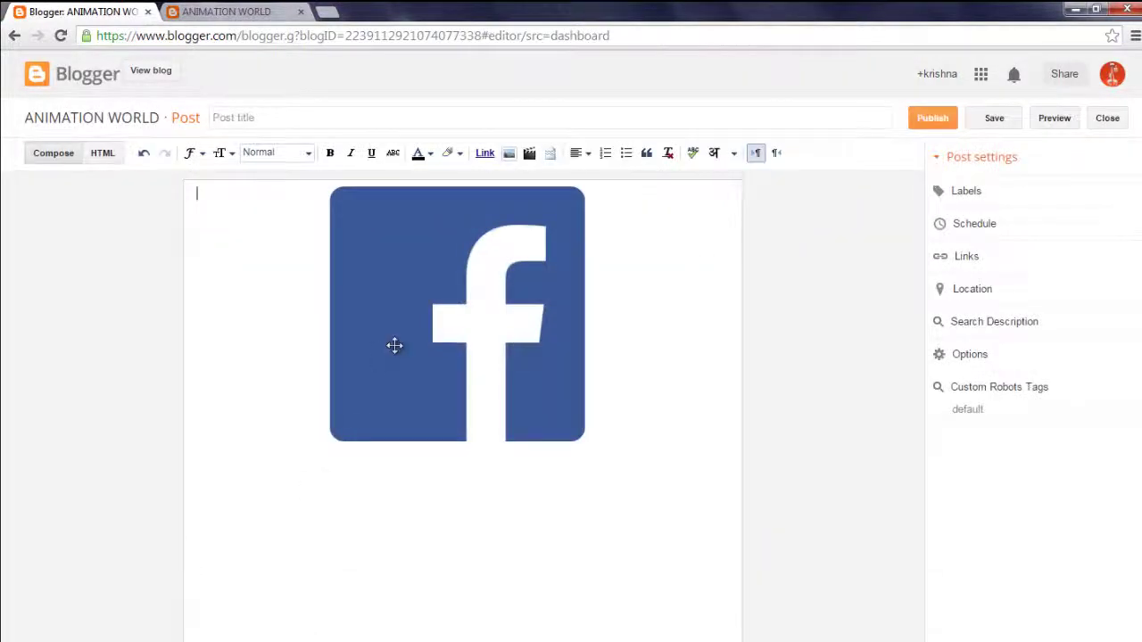
pyautogui.click(395, 346)
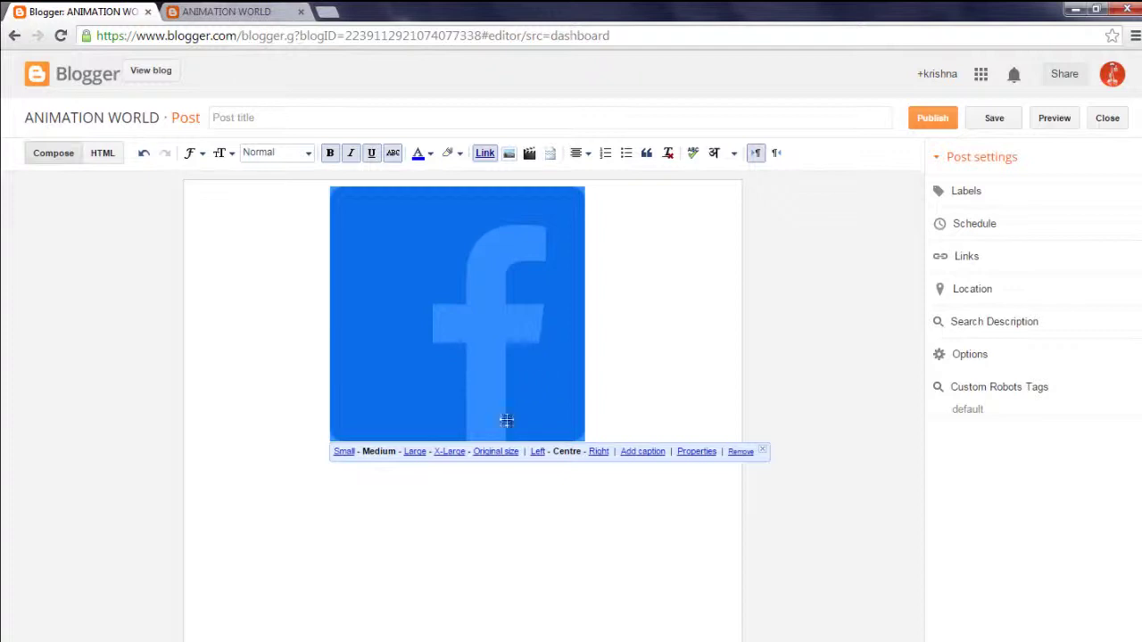
pyautogui.click(417, 453)
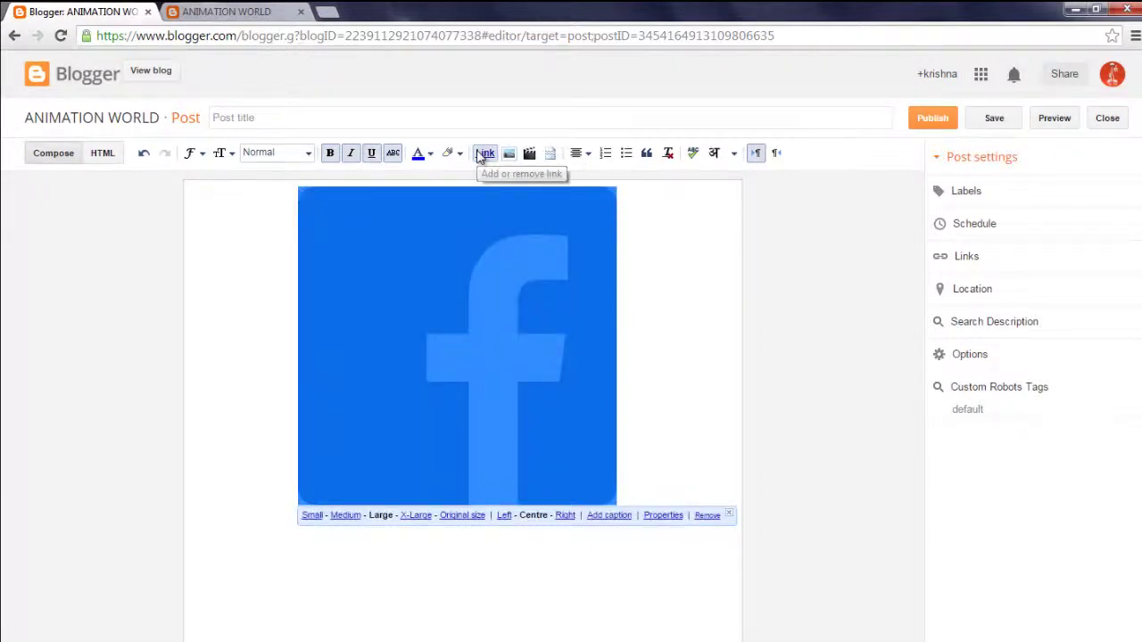
pyautogui.click(467, 222)
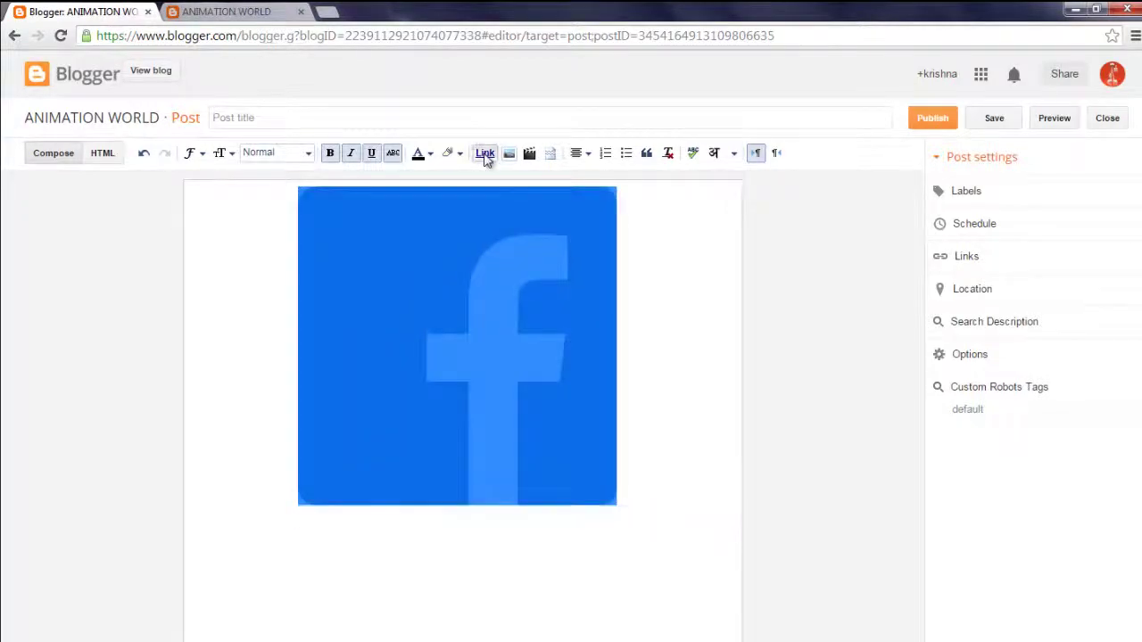
pyautogui.click(484, 153)
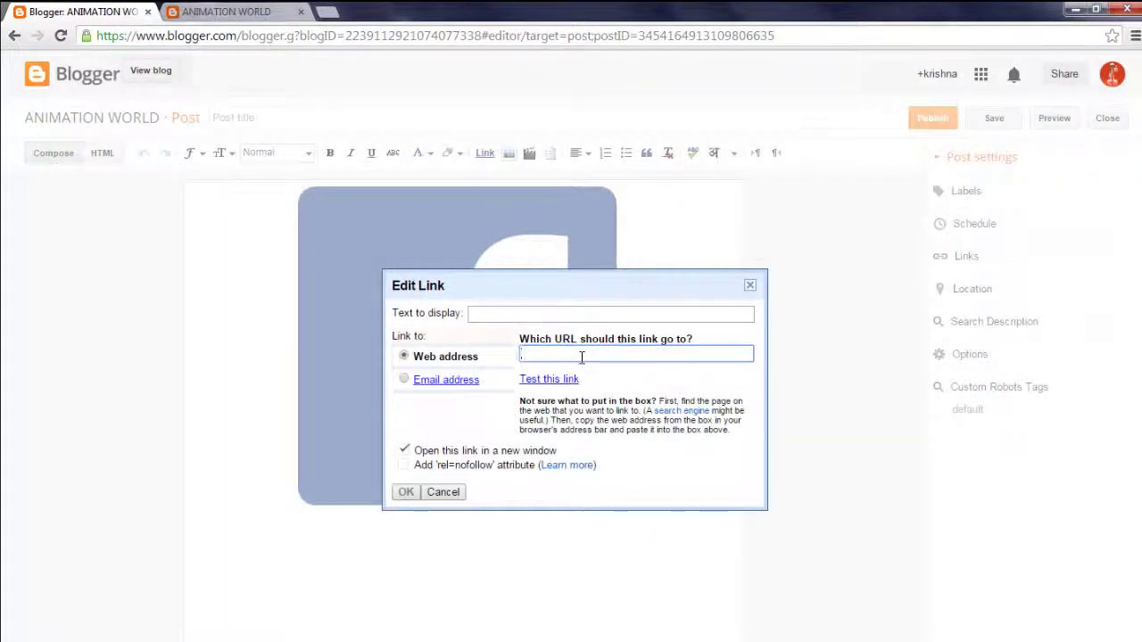
pyautogui.write('www.facebook.com')
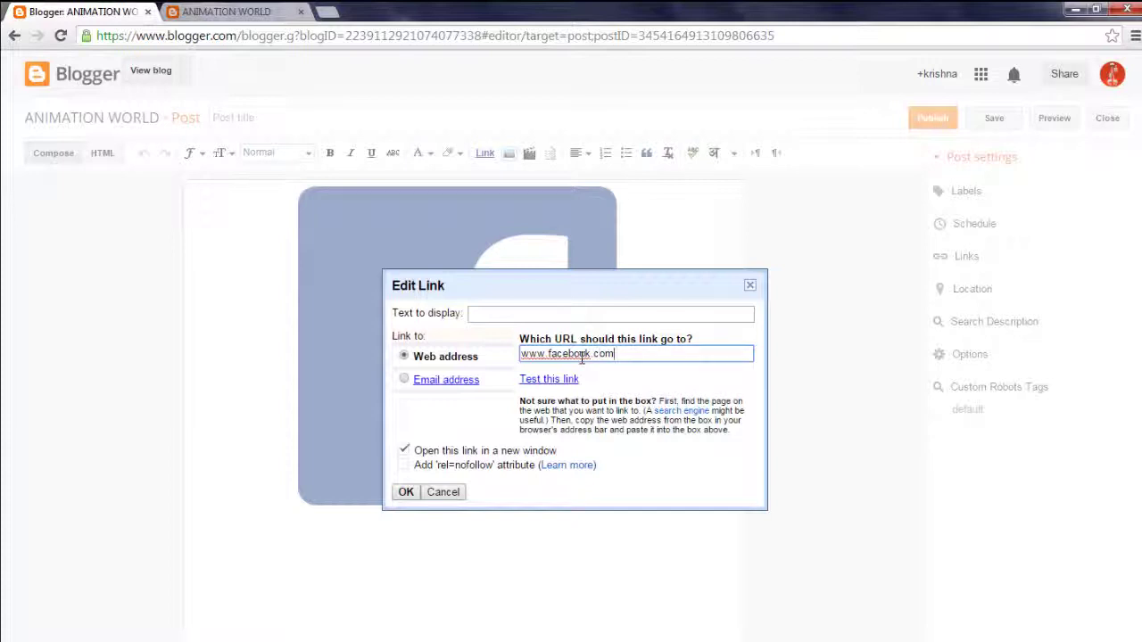
pyautogui.click(407, 493)
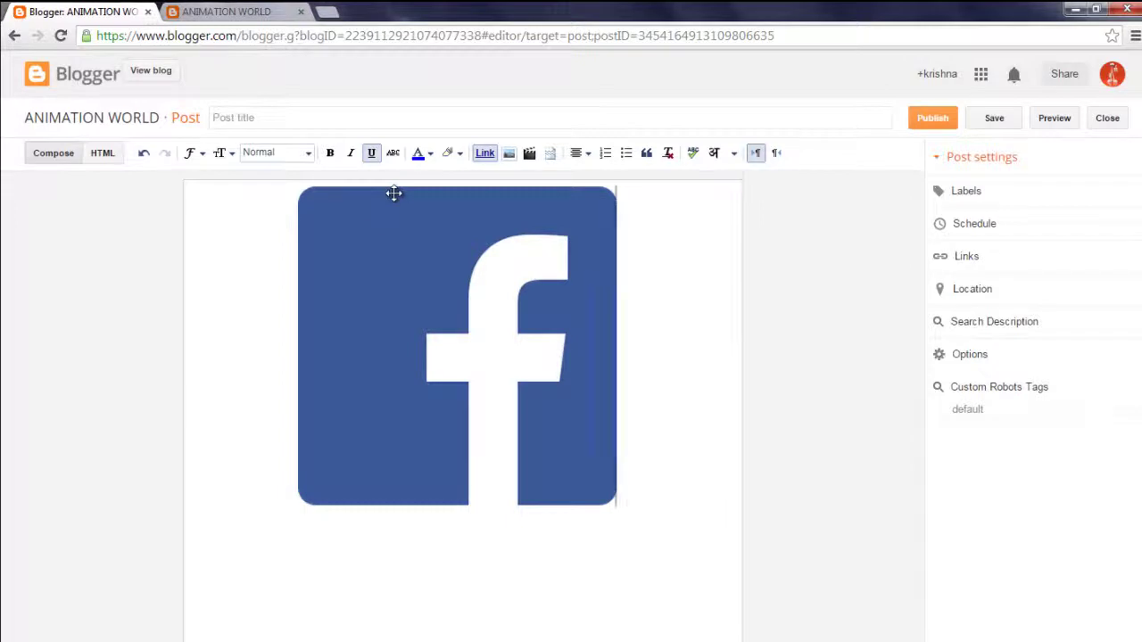
# Title the post 'facbook', give it the label 'downloads', and publish it
pyautogui.click(362, 117)
pyautogui.write('fac')
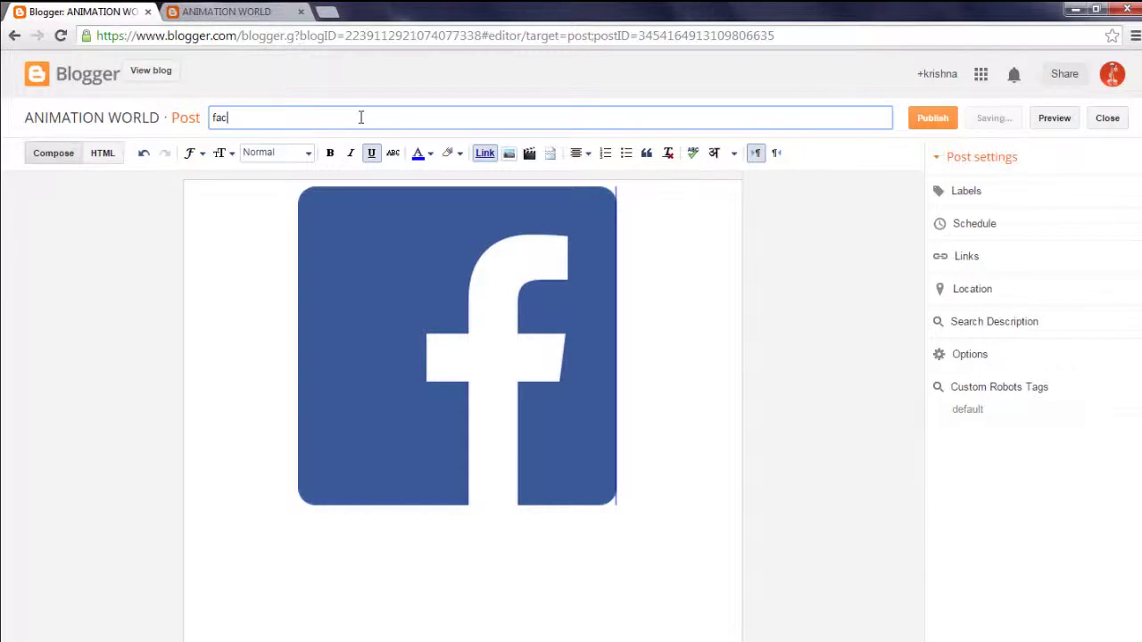
pyautogui.write('book')
pyautogui.click(995, 196)
pyautogui.write('downloads')
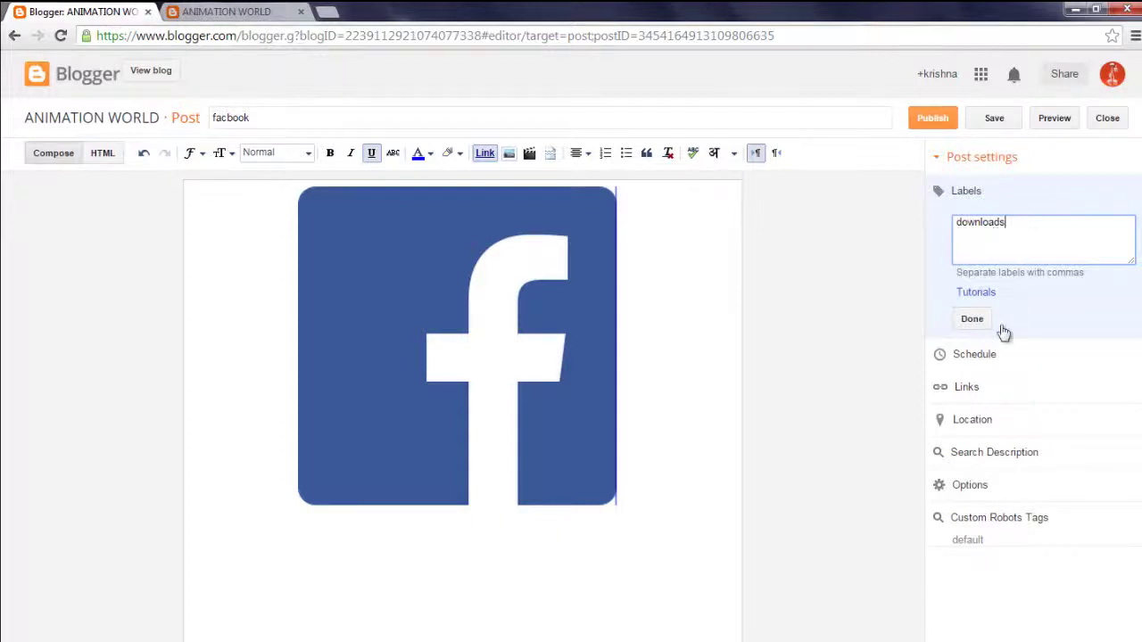
pyautogui.click(971, 321)
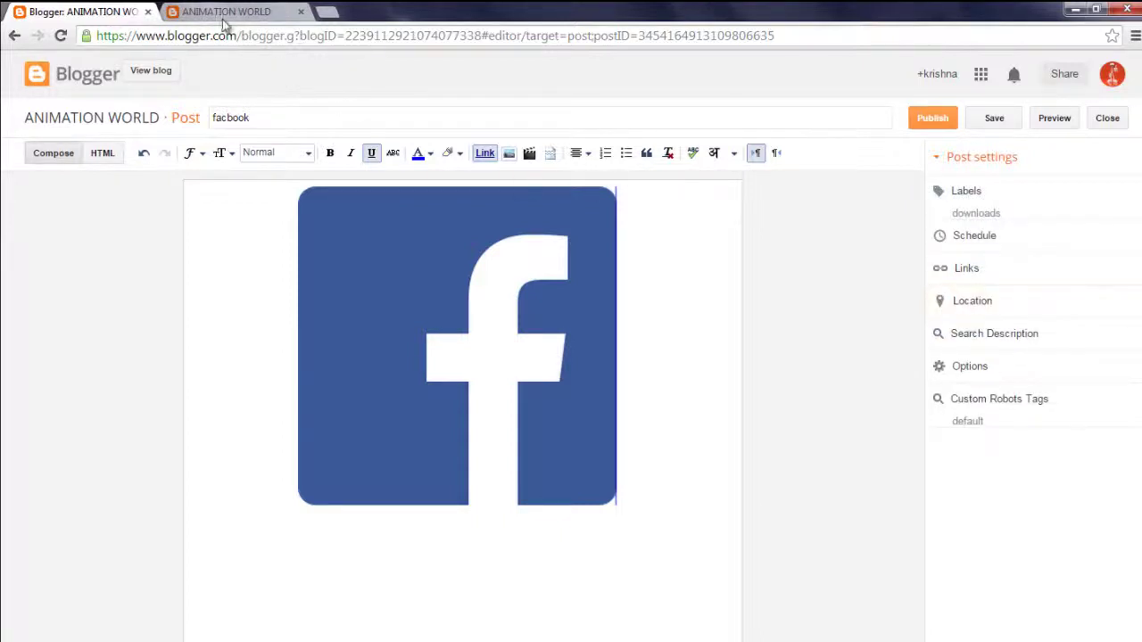
pyautogui.click(934, 119)
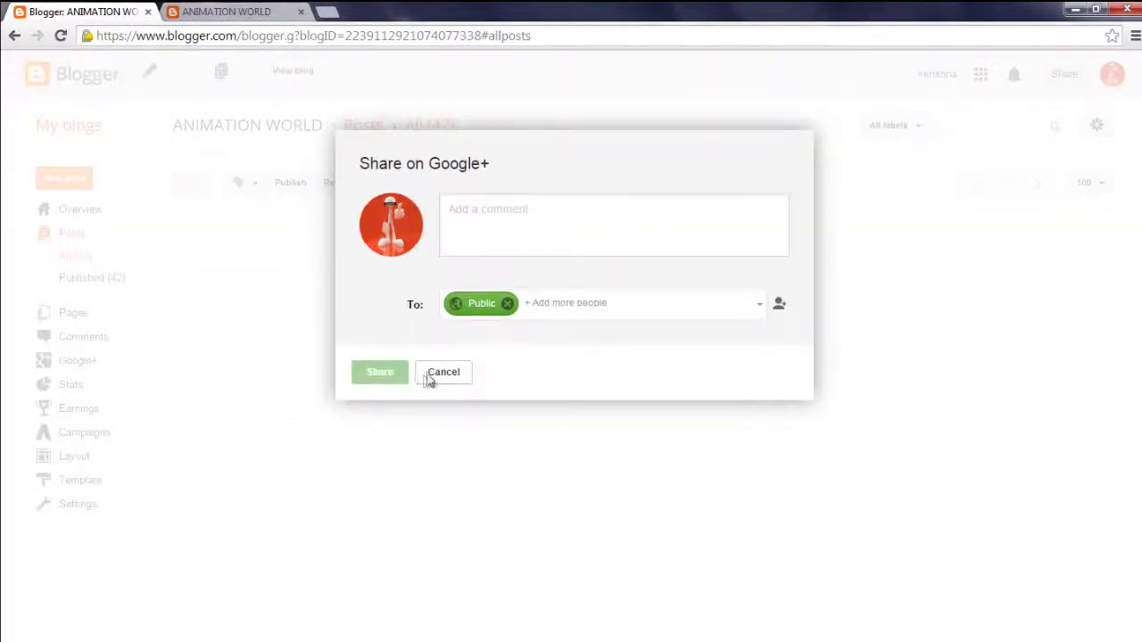
# Skip the Google+ share and reload the live blog to show the new post
pyautogui.click(446, 470)
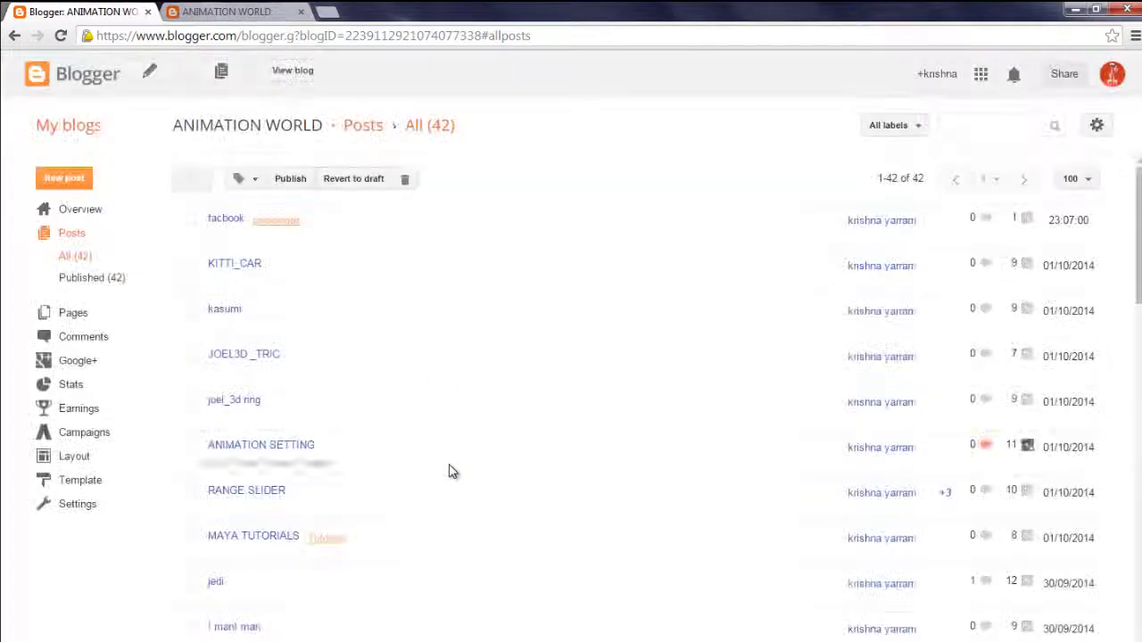
pyautogui.click(256, 11)
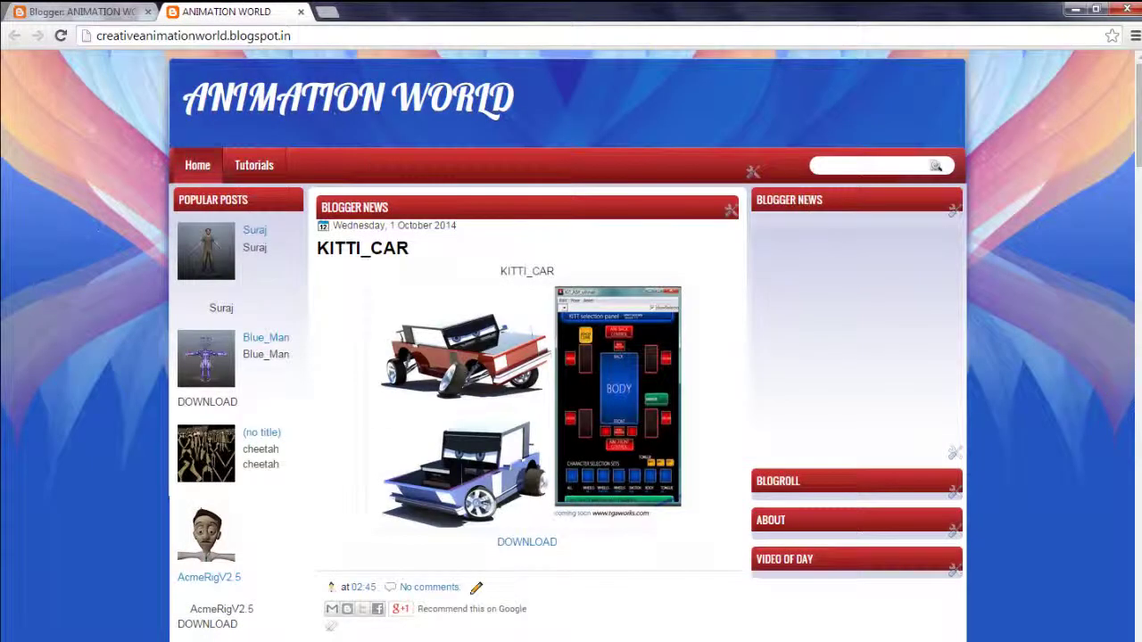
pyautogui.rightClick(101, 250)
pyautogui.click(150, 300)
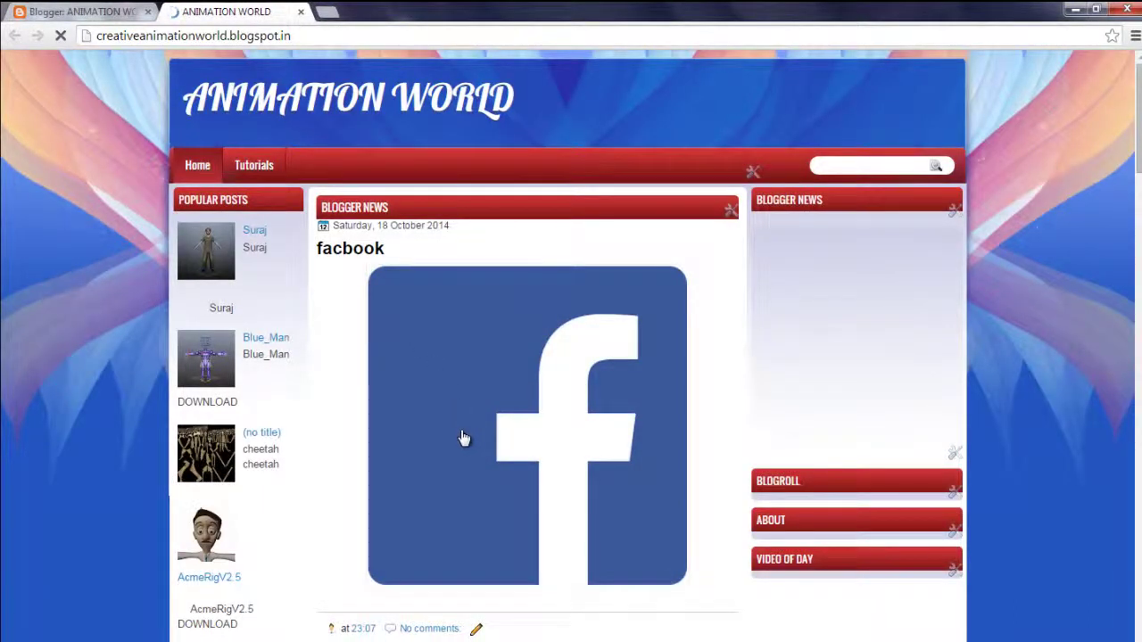
pyautogui.scroll(-3, 464, 437)
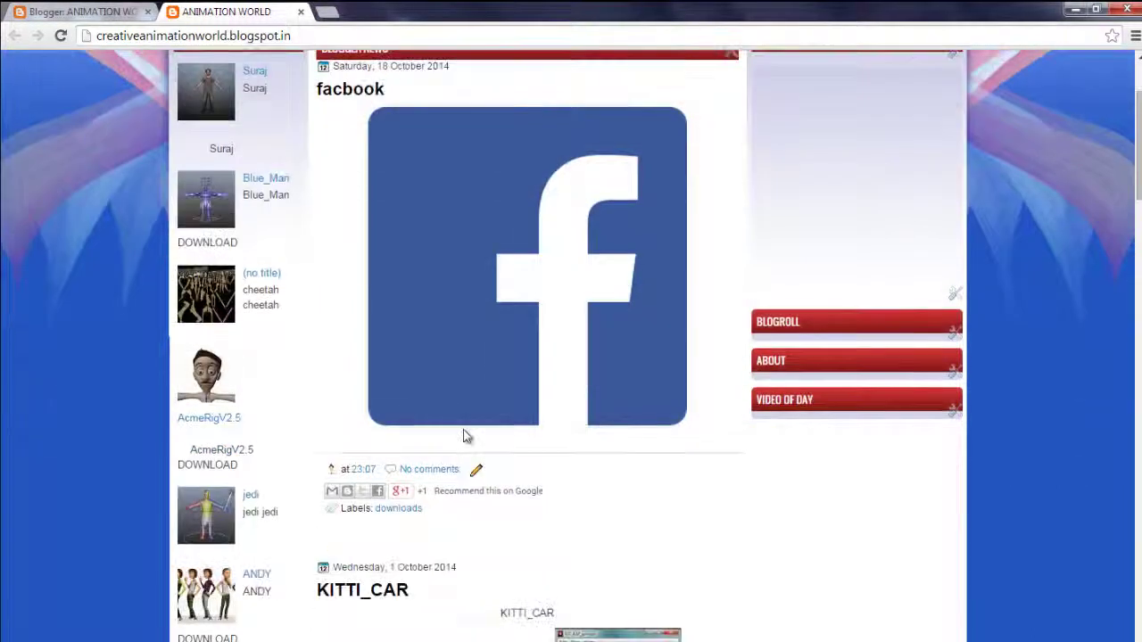
pyautogui.scroll(-1, 464, 437)
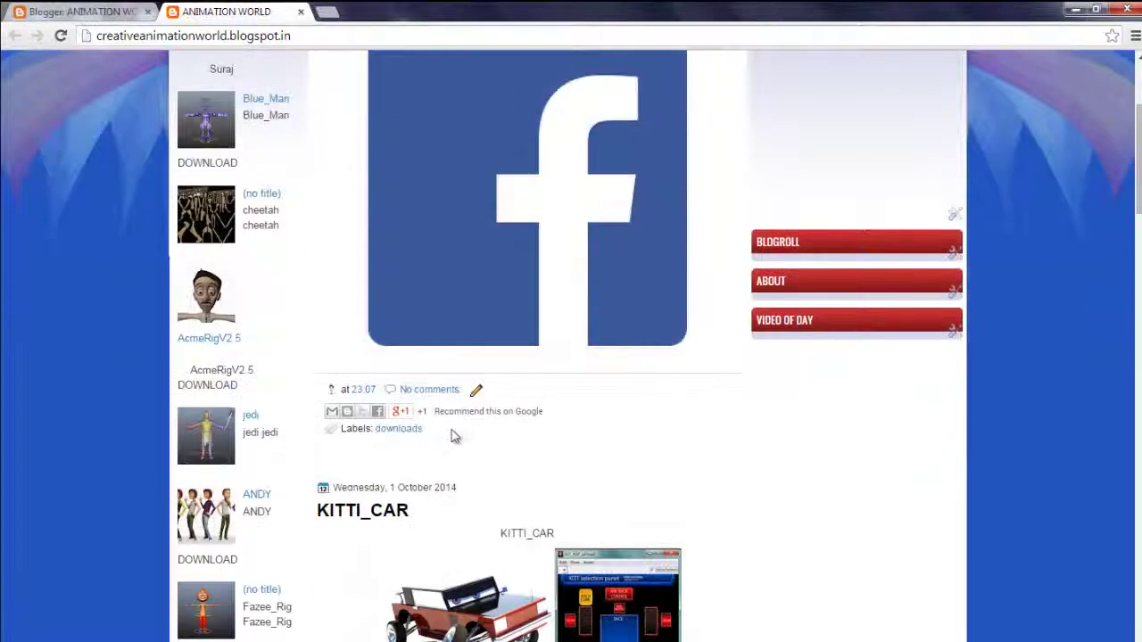
# Copy the downloads label page's URL and return to the Blogger dashboard
pyautogui.click(401, 439)
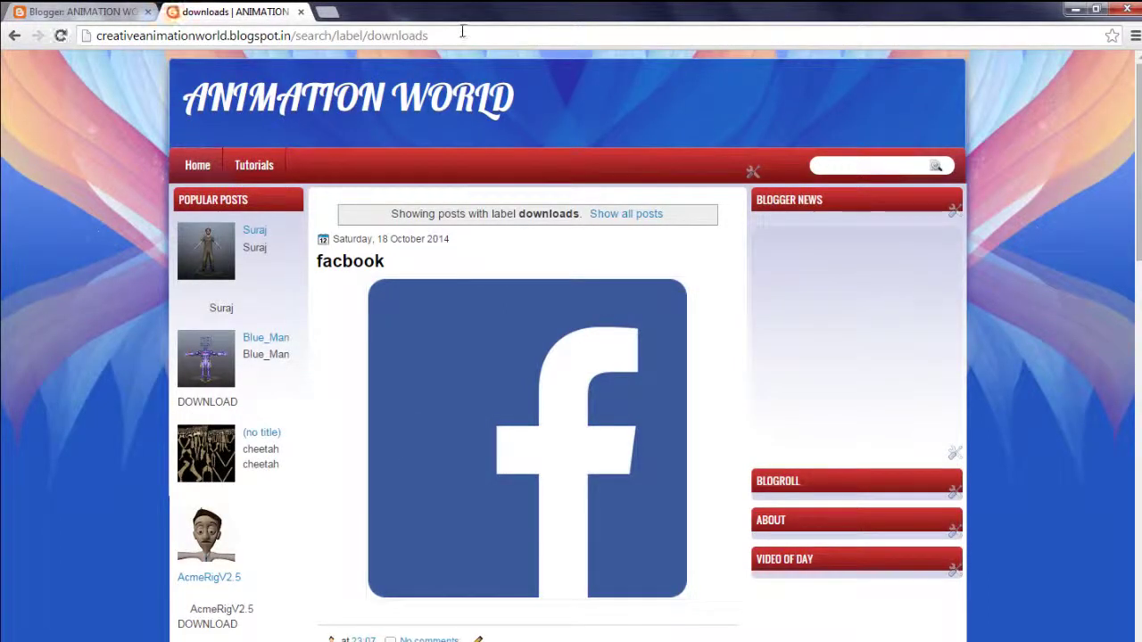
pyautogui.click(463, 32)
pyautogui.rightClick(462, 35)
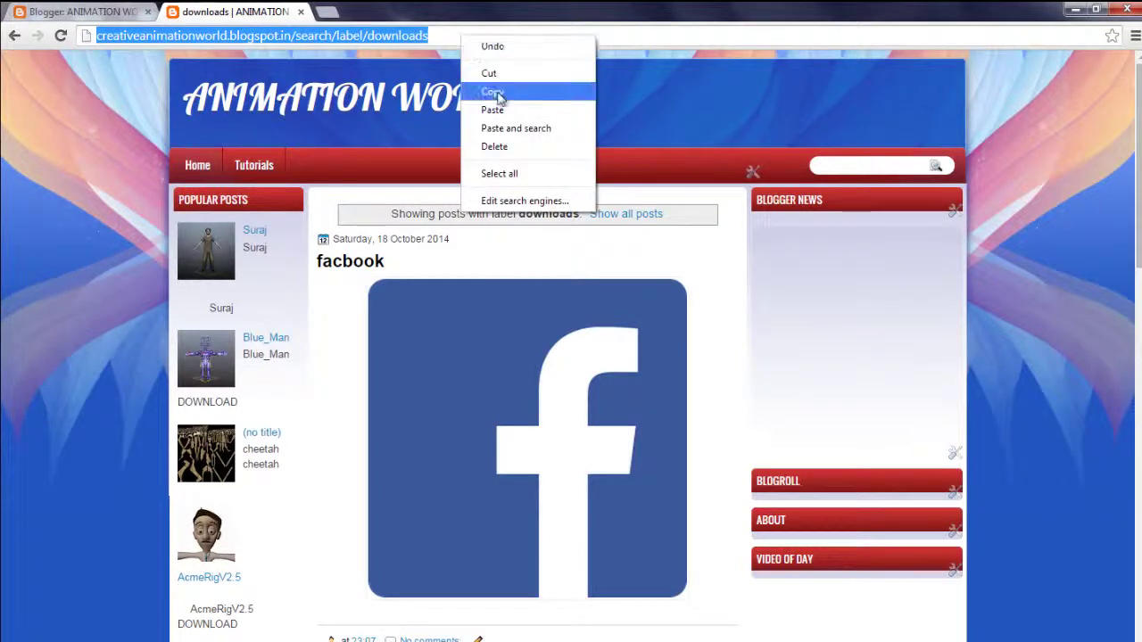
pyautogui.click(490, 86)
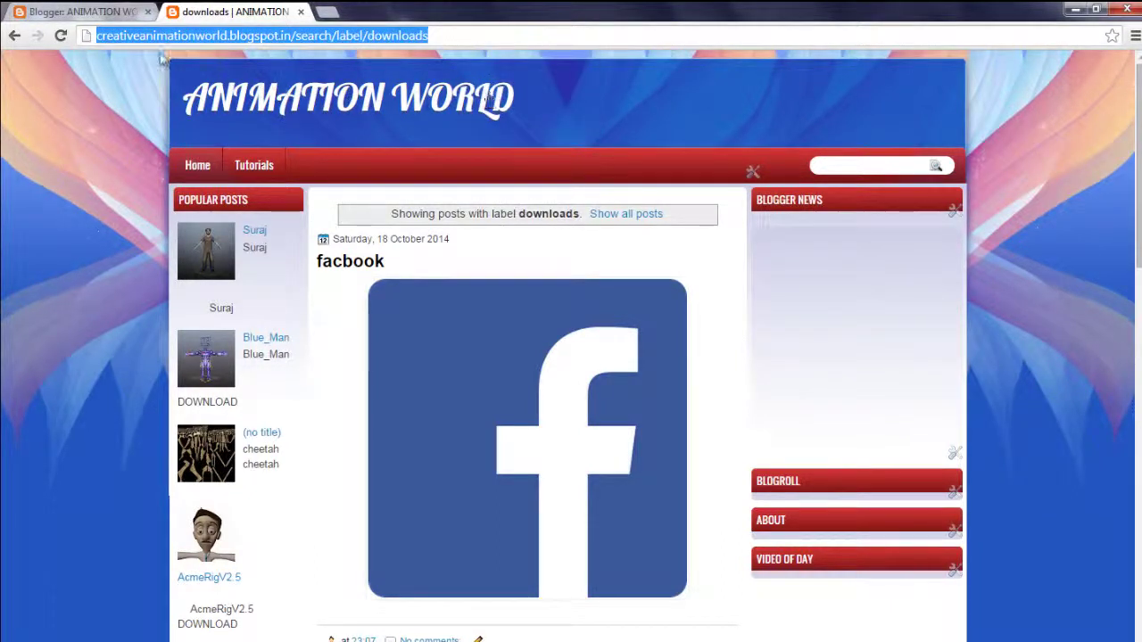
pyautogui.click(99, 14)
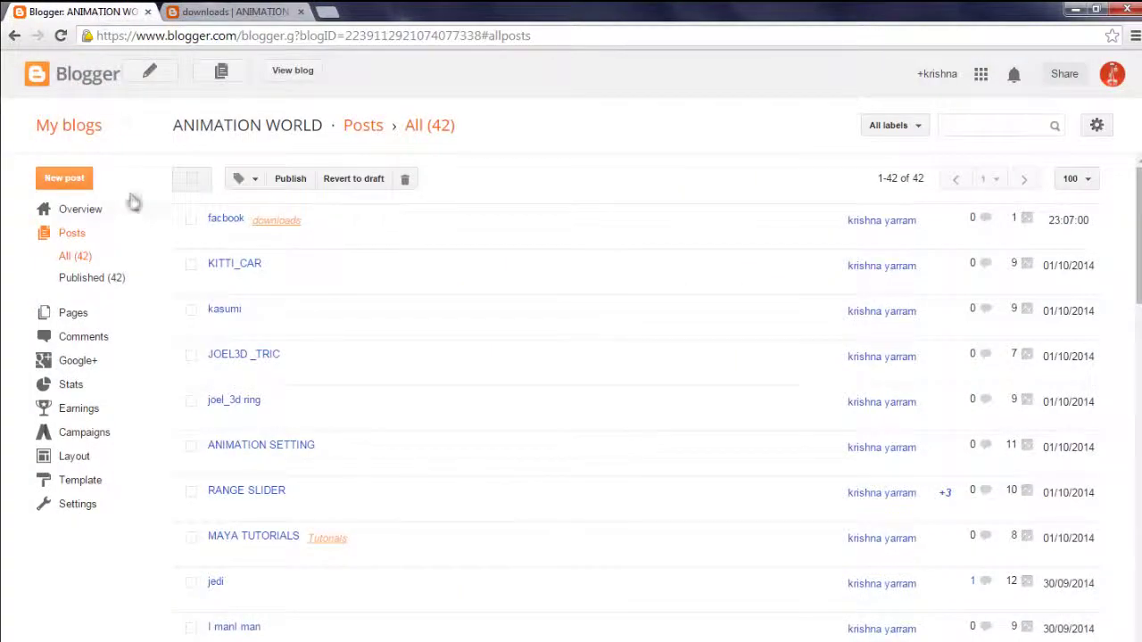
# Open the ANIMATION WORLD layout and edit the Pages gadget
pyautogui.click(69, 133)
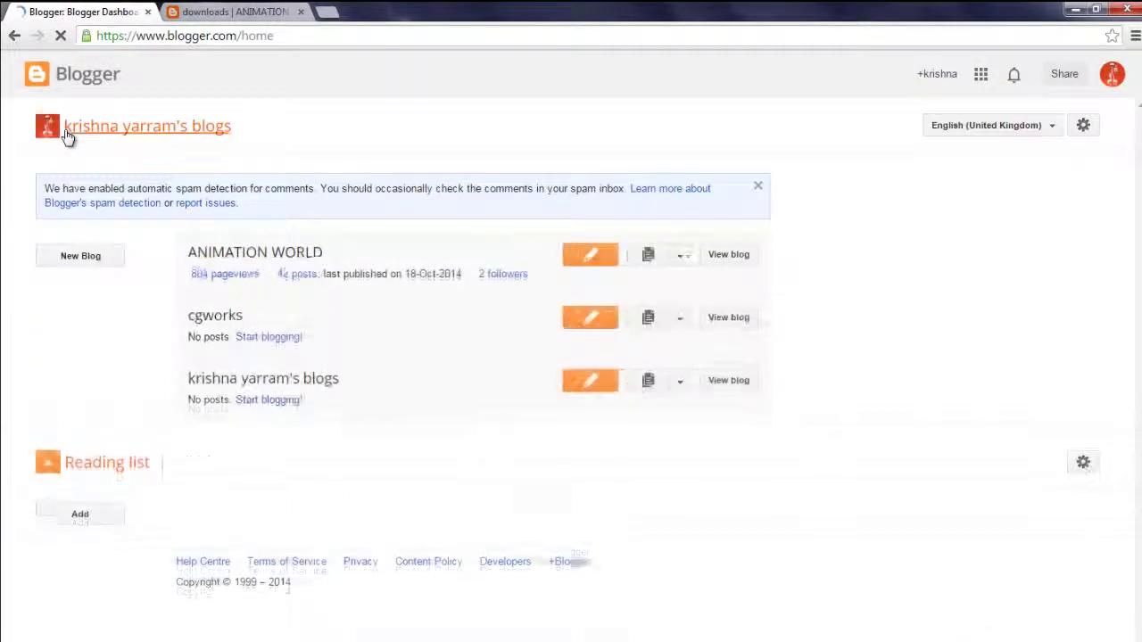
pyautogui.click(679, 256)
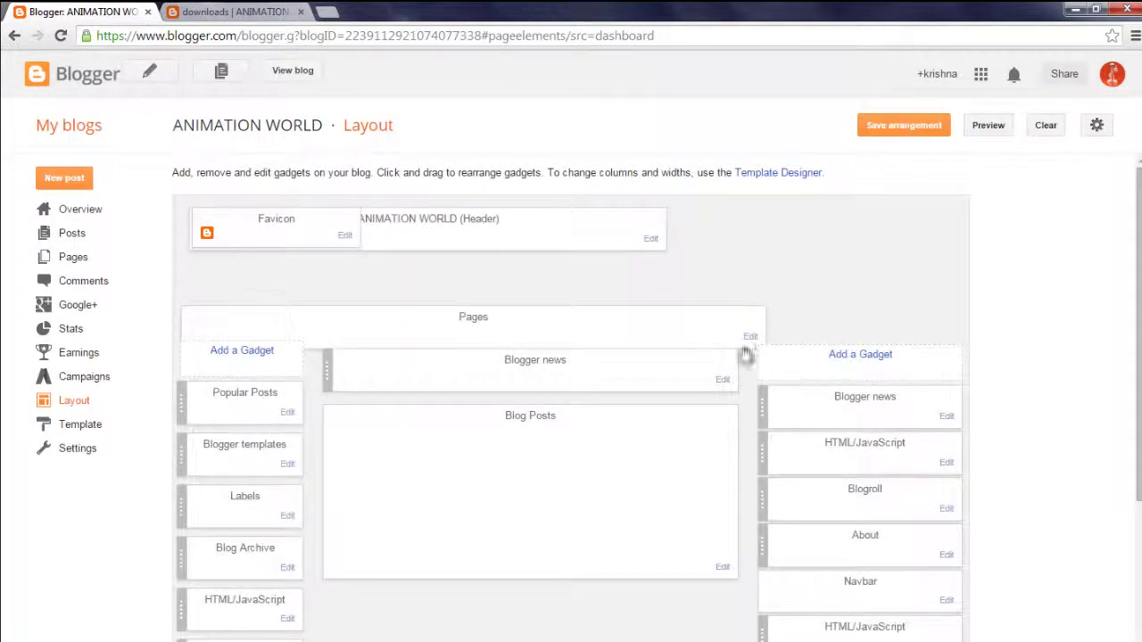
pyautogui.click(750, 339)
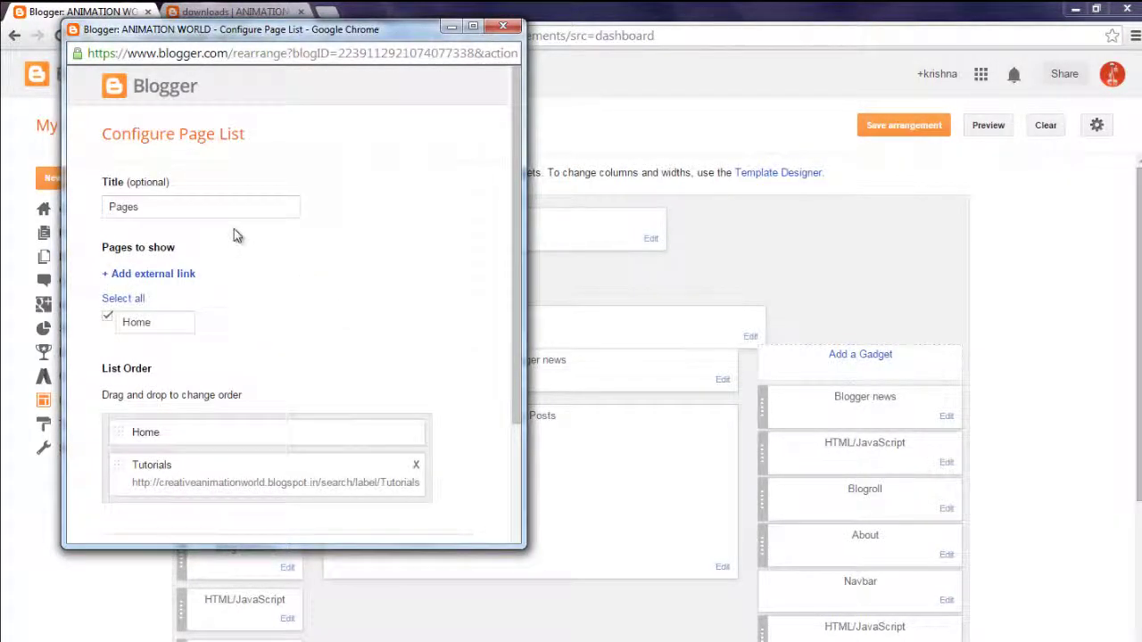
pyautogui.scroll(-1, 272, 379)
pyautogui.scroll(1, 276, 393)
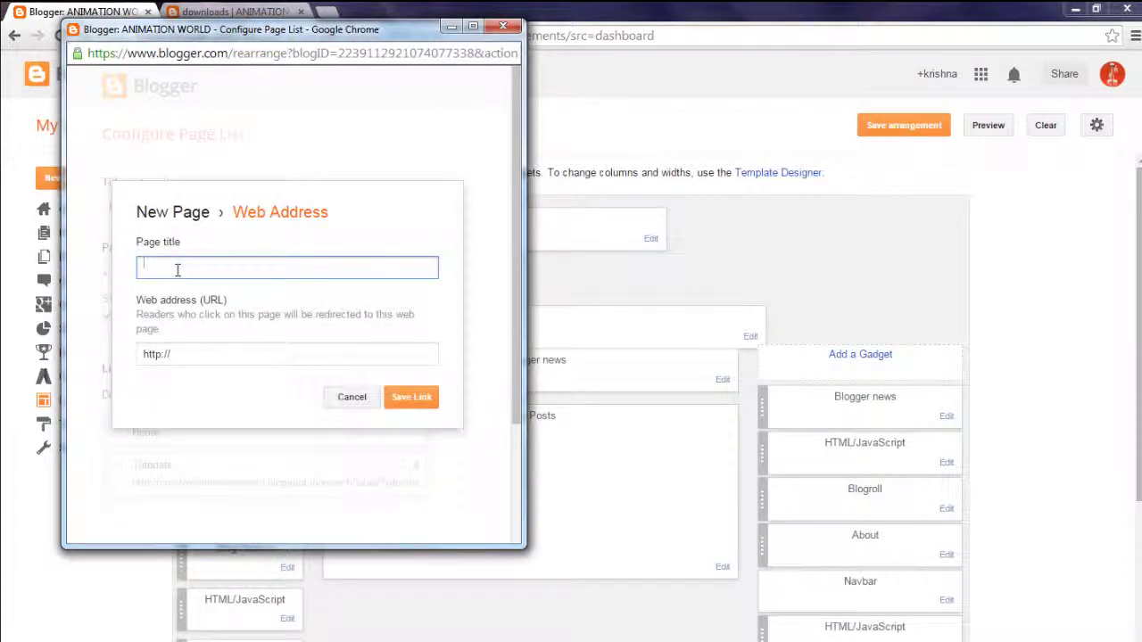
# Add an external link 'downloads' with the pasted label URL and save the gadget
pyautogui.click(232, 269)
pyautogui.write('downloa')
pyautogui.write('ds')
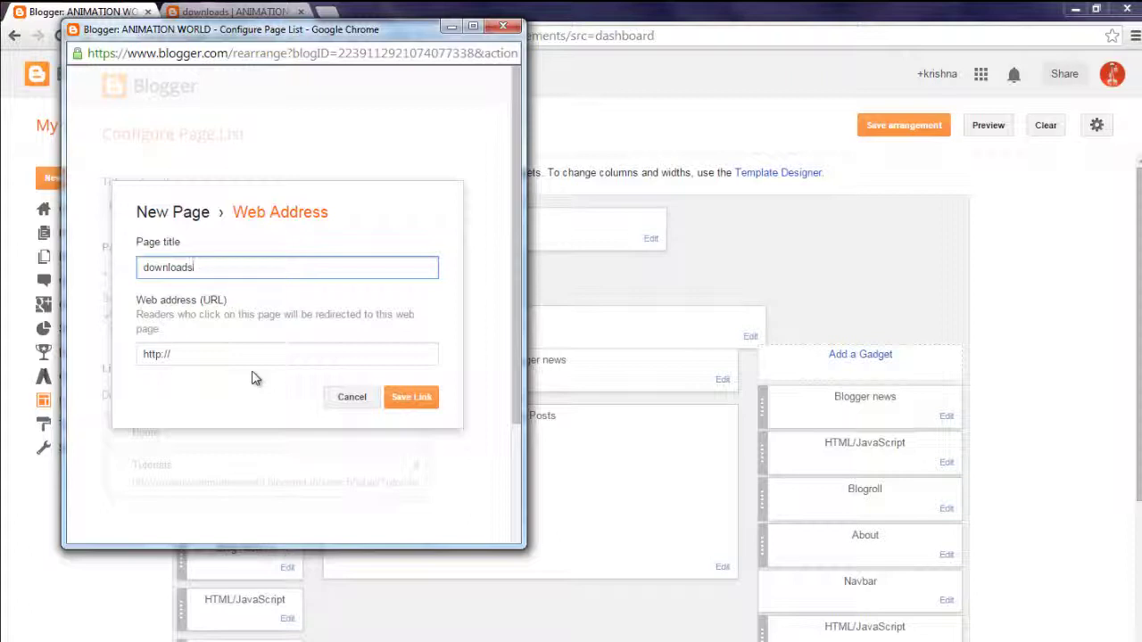
pyautogui.press('Tab')
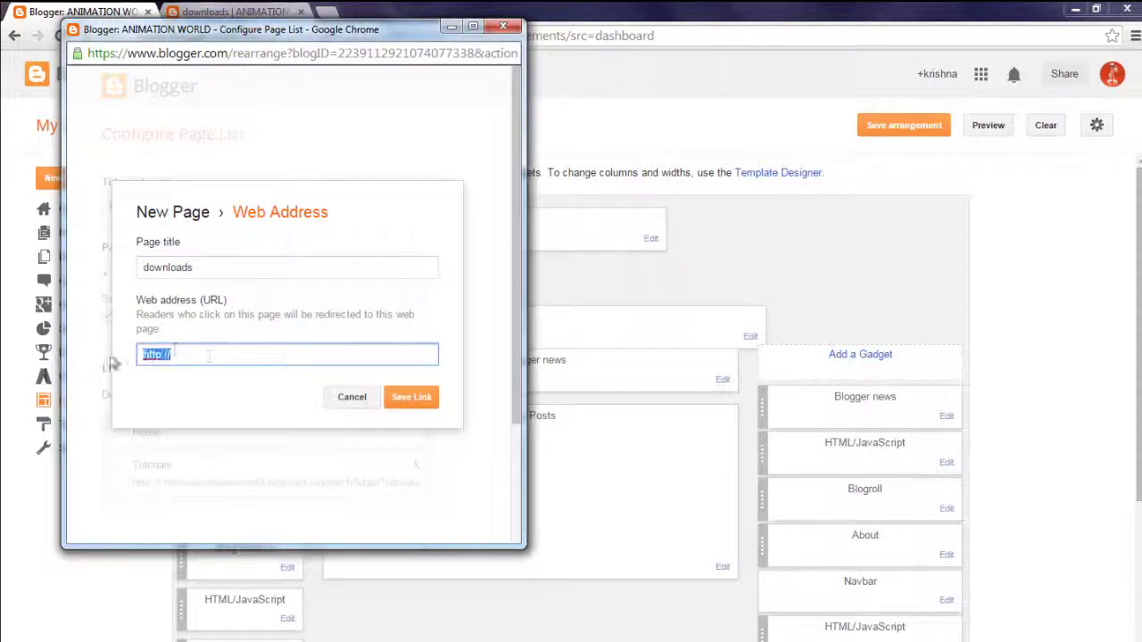
pyautogui.rightClick(332, 354)
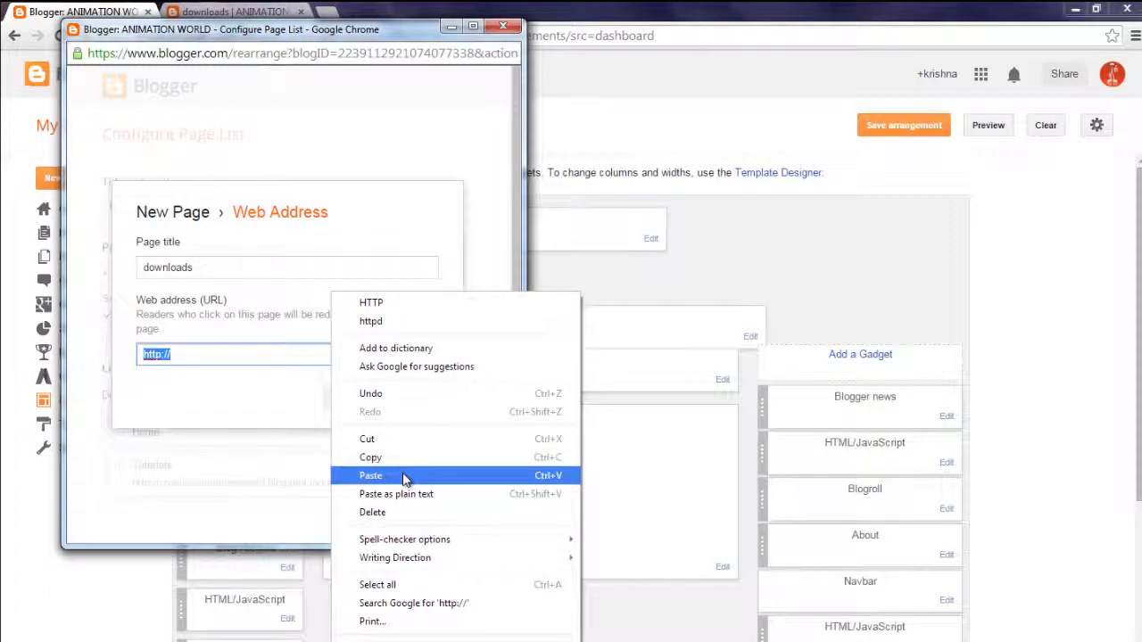
pyautogui.click(403, 480)
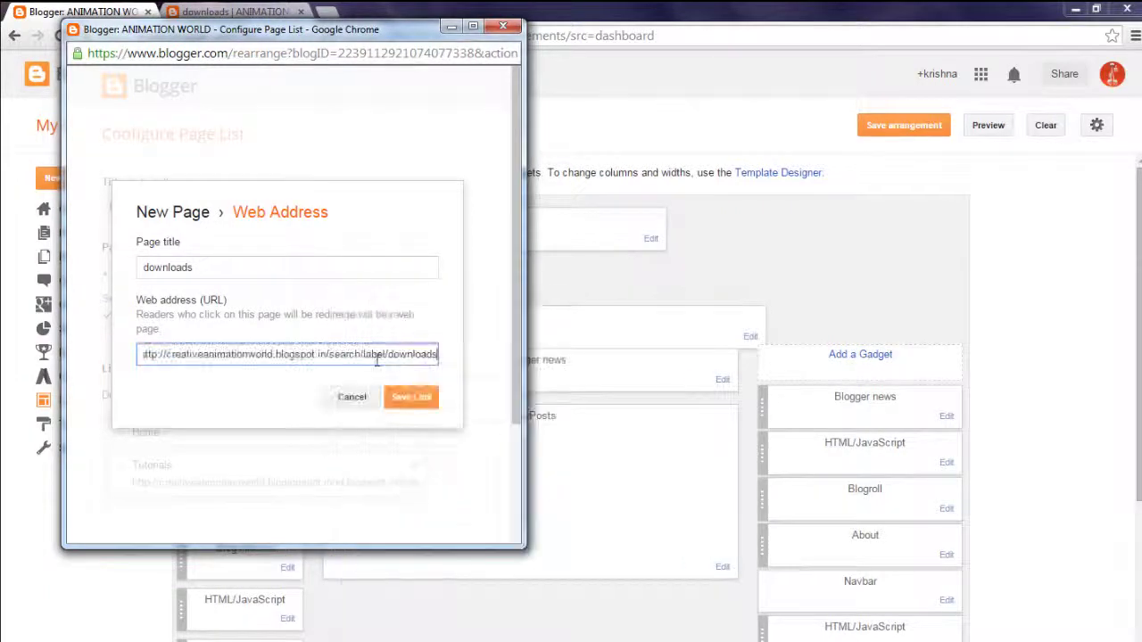
pyautogui.click(412, 399)
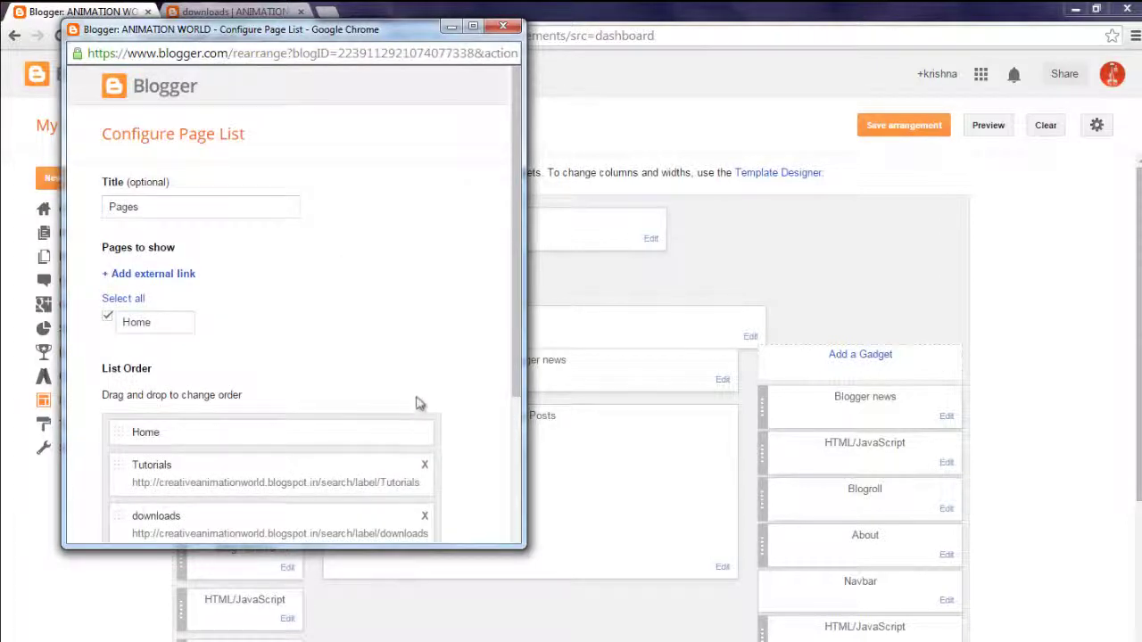
pyautogui.scroll(-3, 415, 403)
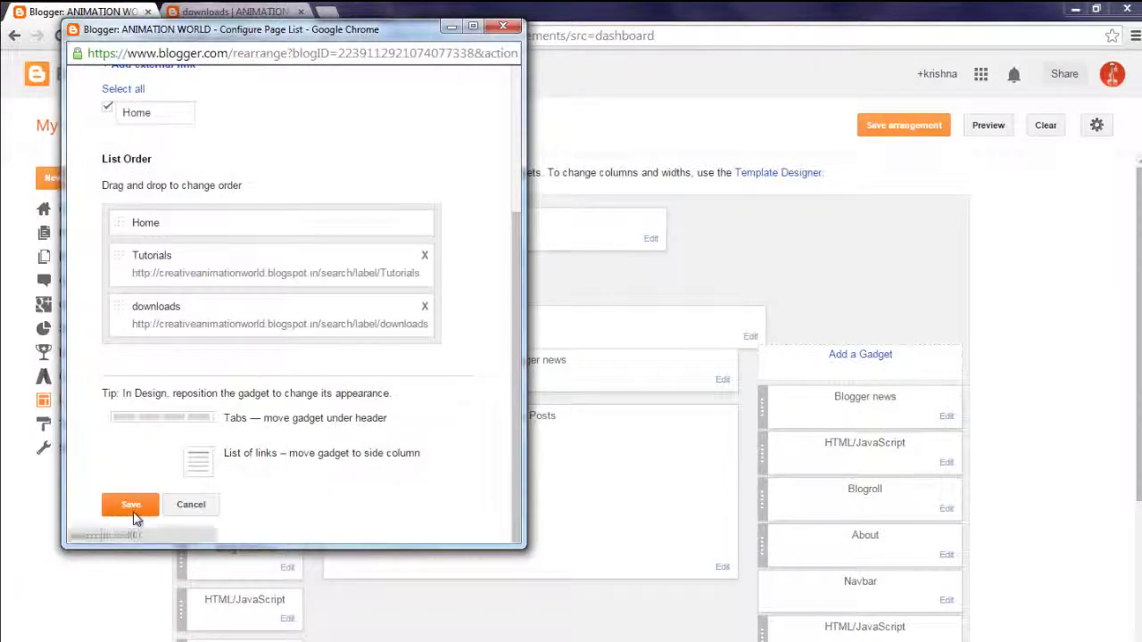
pyautogui.click(136, 510)
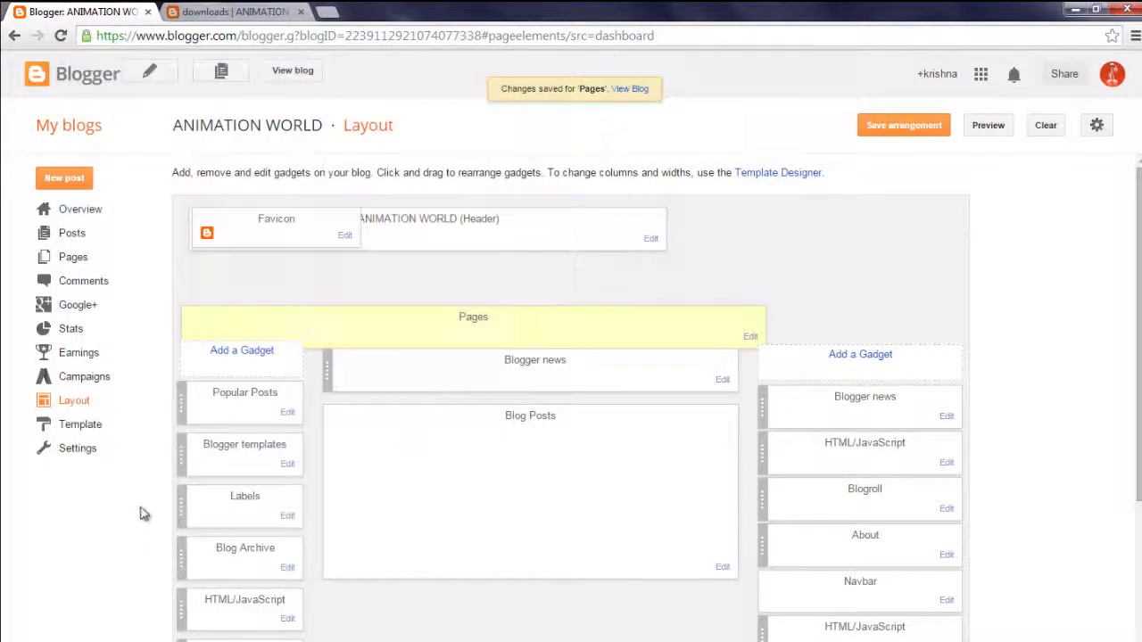
# Reload the live blog to see the downloads tab and test the Facebook image link
pyautogui.click(245, 8)
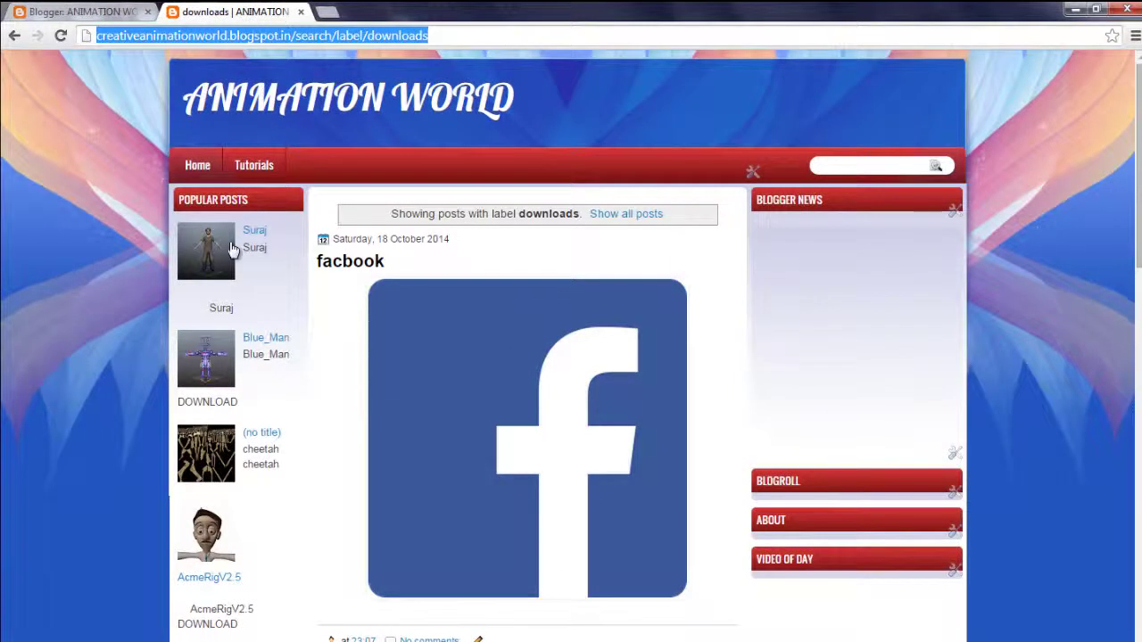
pyautogui.rightClick(127, 261)
pyautogui.click(156, 309)
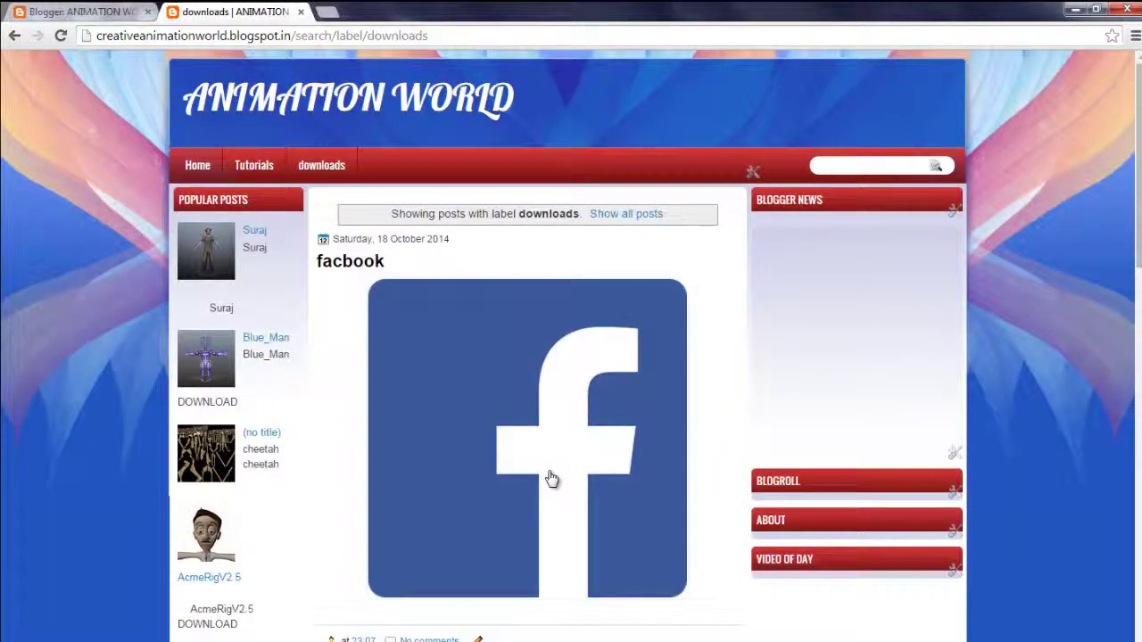
pyautogui.click(549, 473)
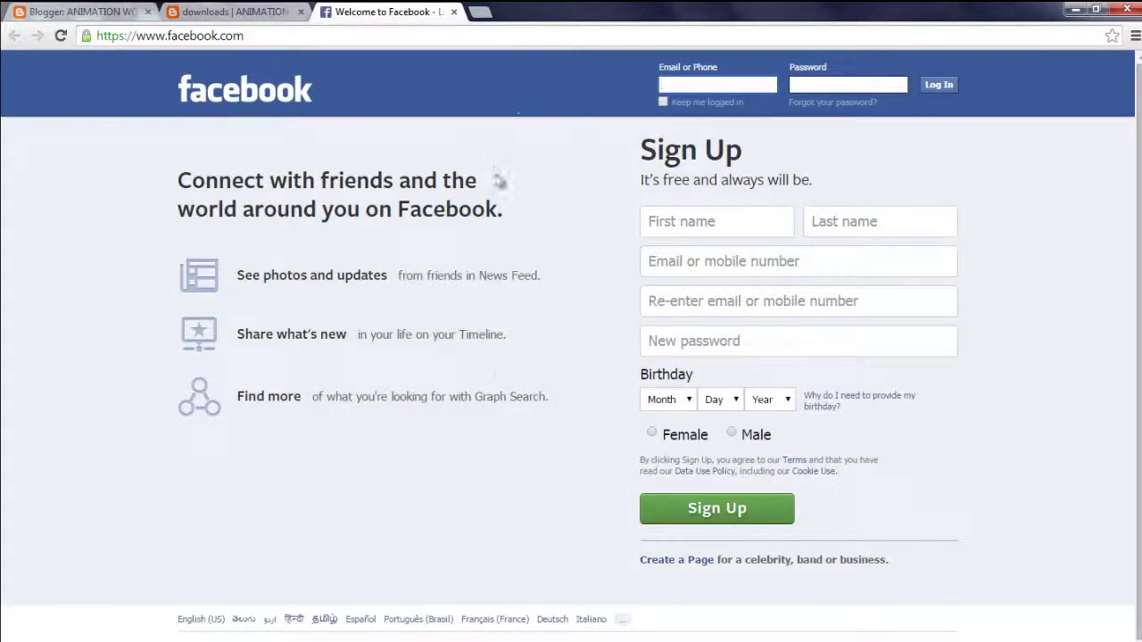
pyautogui.click(455, 11)
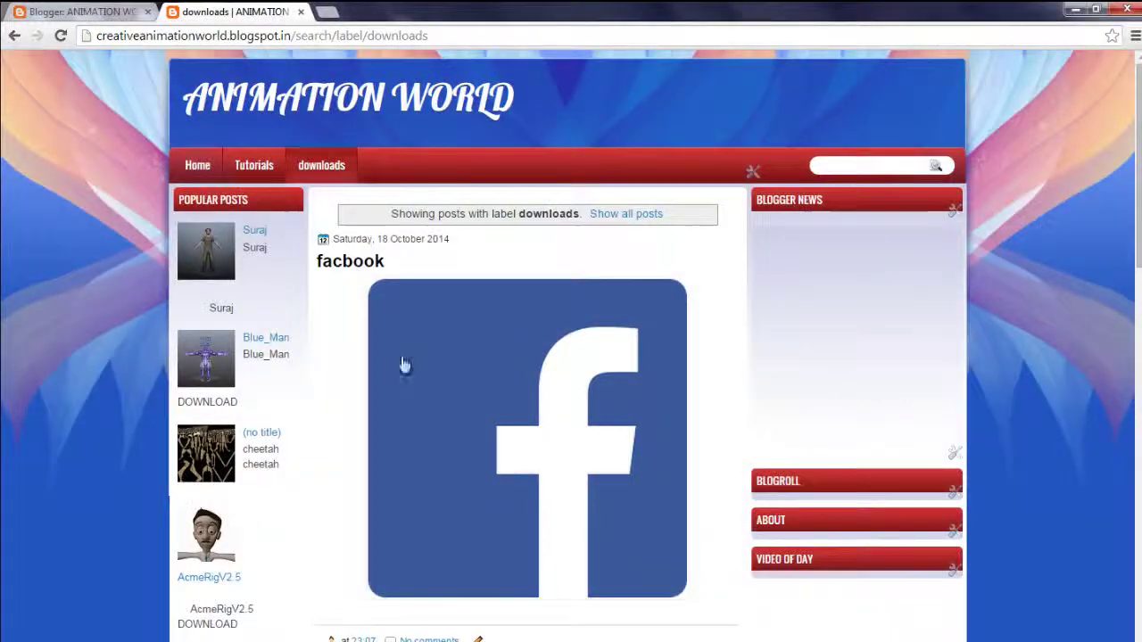